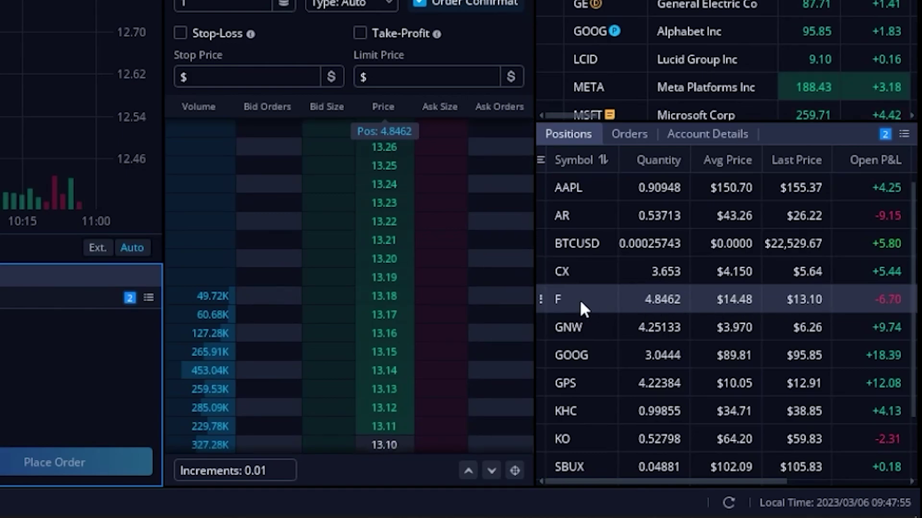
- Load a whole-share closing order for the F position, a 4-share limit sell at $13.10
right_click(575, 298)
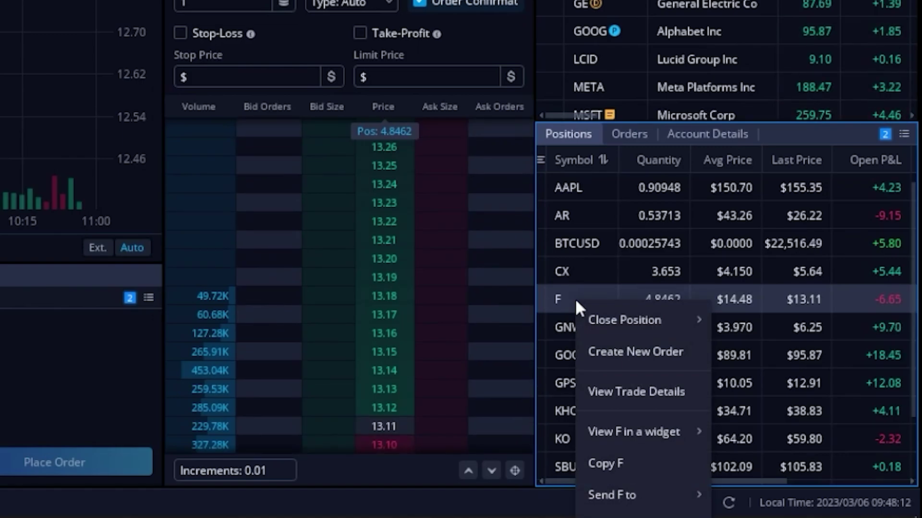
mouse_move(612, 313)
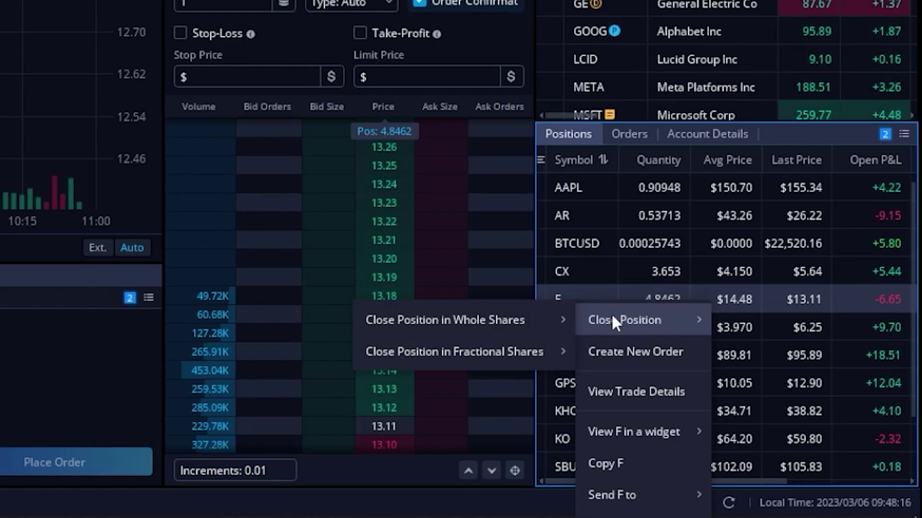
mouse_move(501, 324)
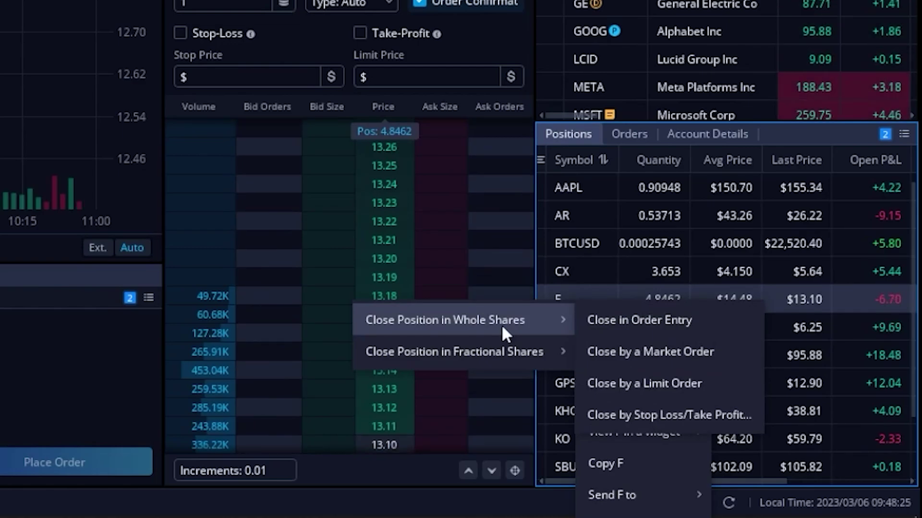
click(620, 317)
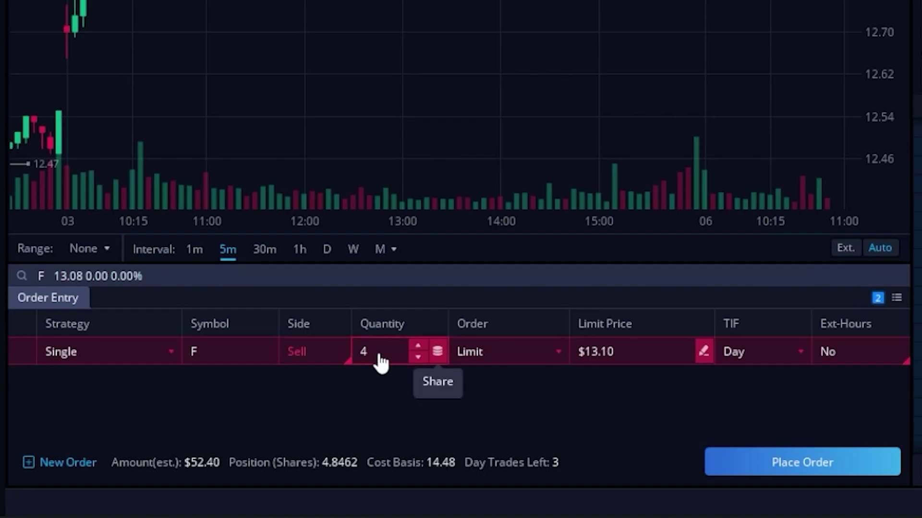
- Change the F sell quantity from 4 to 1 share and open the order type list
click(353, 357)
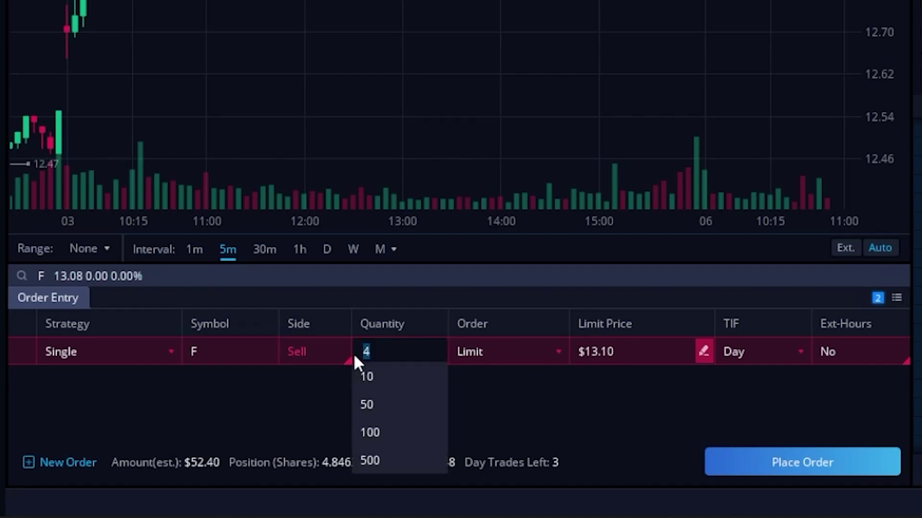
text(1)
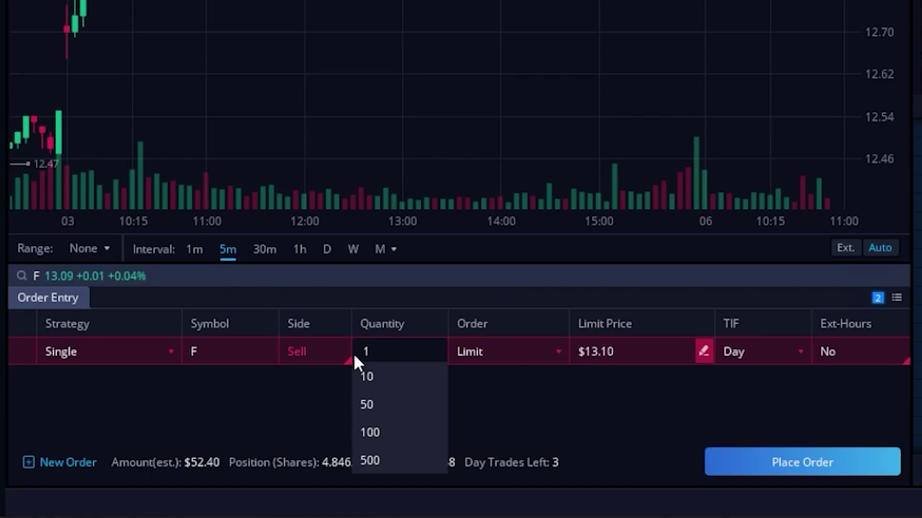
click(560, 354)
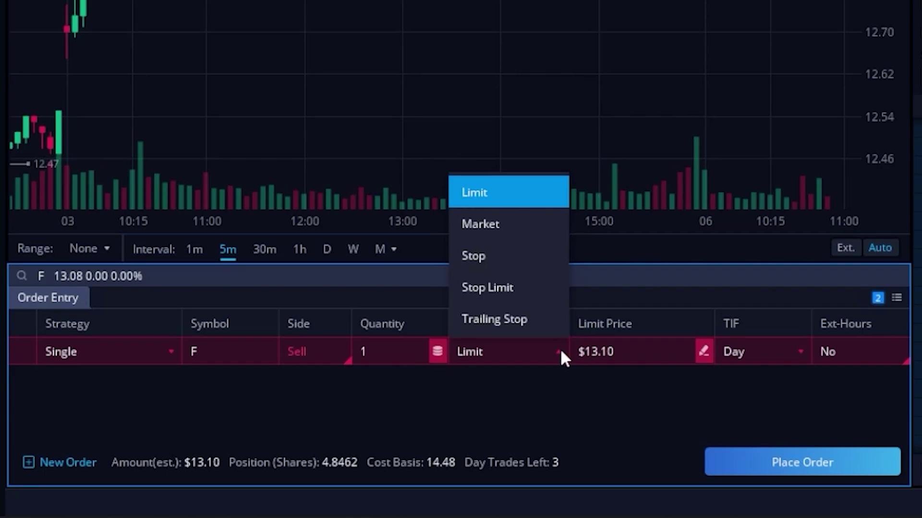
- Switch the 1-share F sell to a Trailing Stop with a $10 trail amount
click(532, 329)
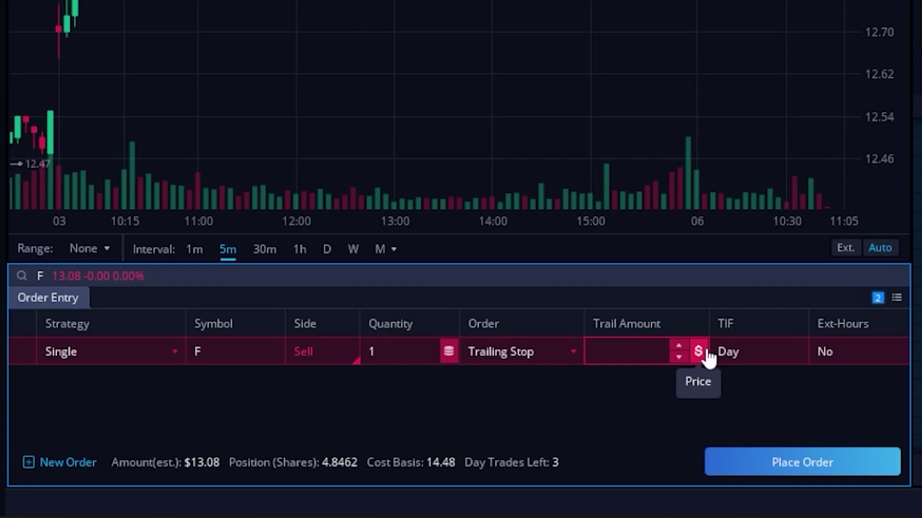
click(630, 362)
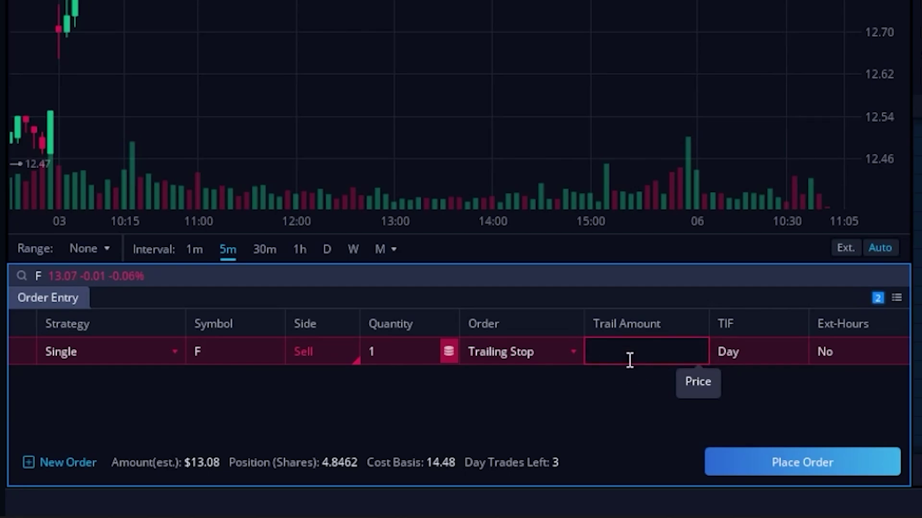
text(10)
key(Return)
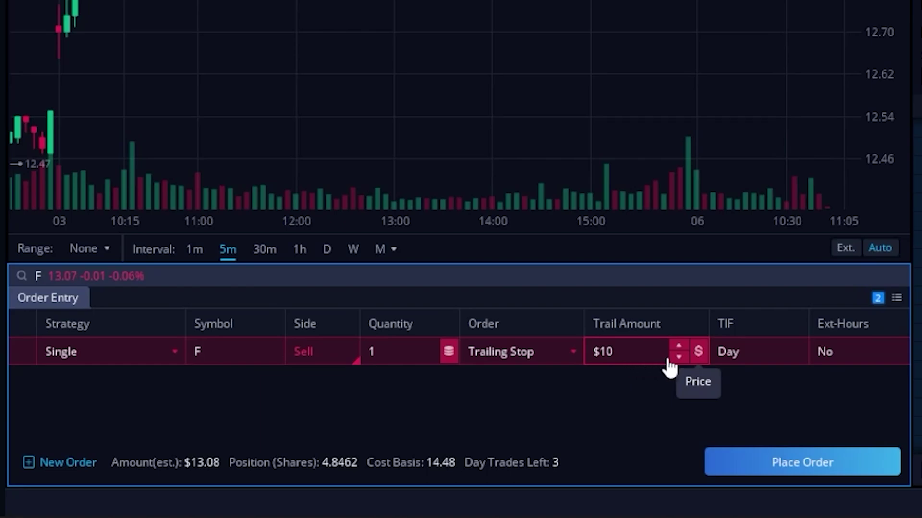
- Switch the F trail from dollars to percent and set it to 10%
click(698, 352)
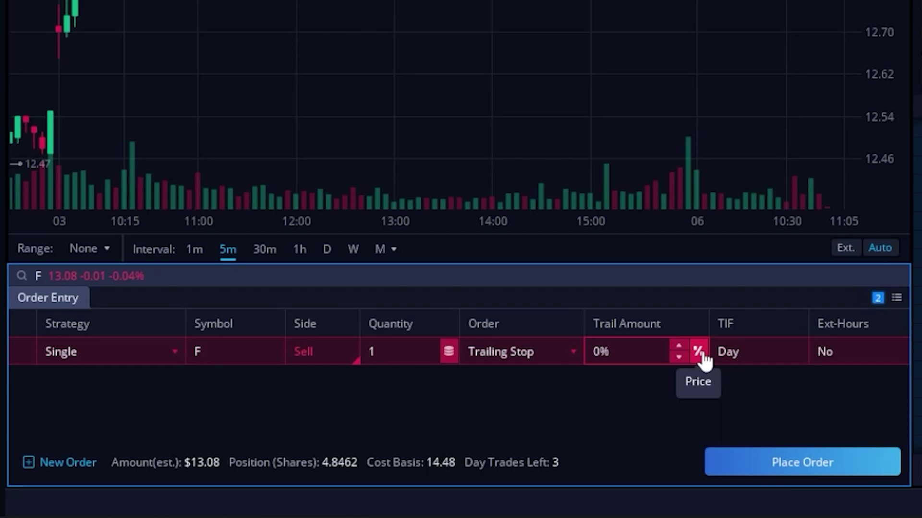
click(606, 353)
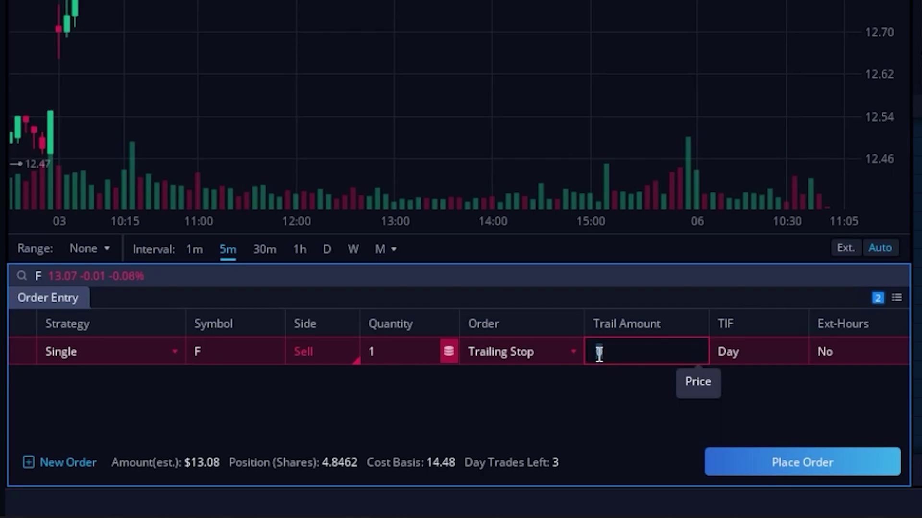
text(10)
key(Return)
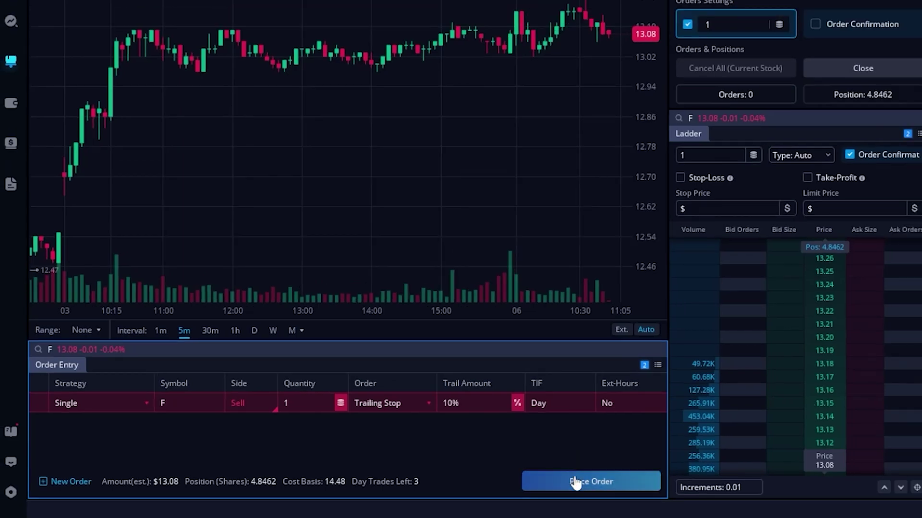
- Place the 1-share F 10% trailing stop sell and confirm it with Sell
click(777, 461)
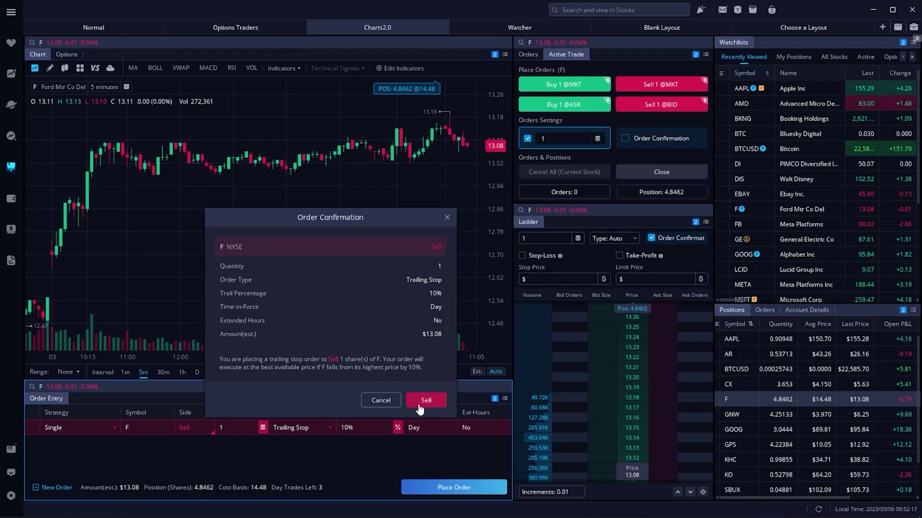
click(419, 408)
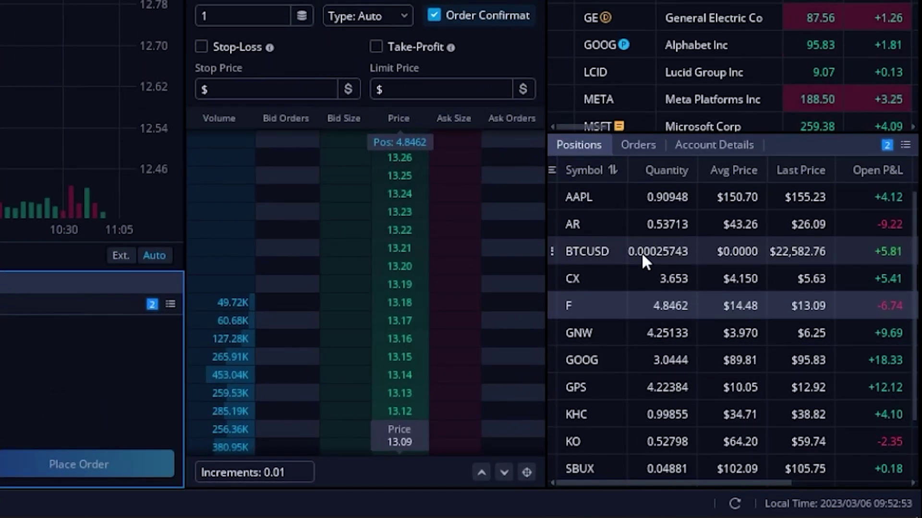
- Show working orders and scroll right to the F order's 10.00% trailing stop details
click(654, 149)
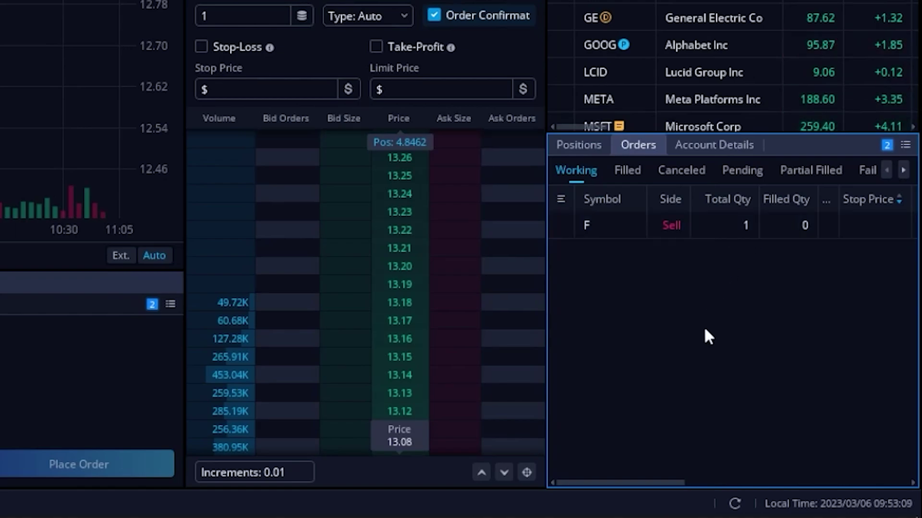
drag(652, 478, 712, 490)
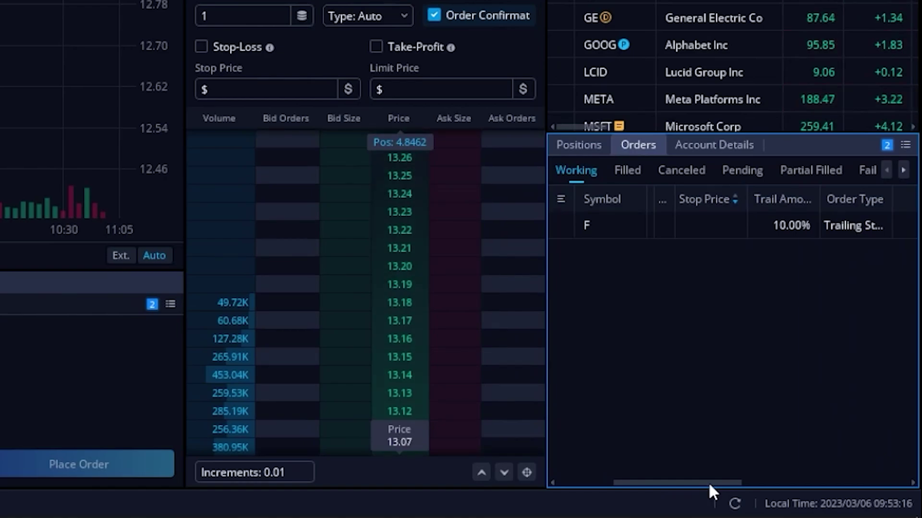
drag(709, 486, 777, 473)
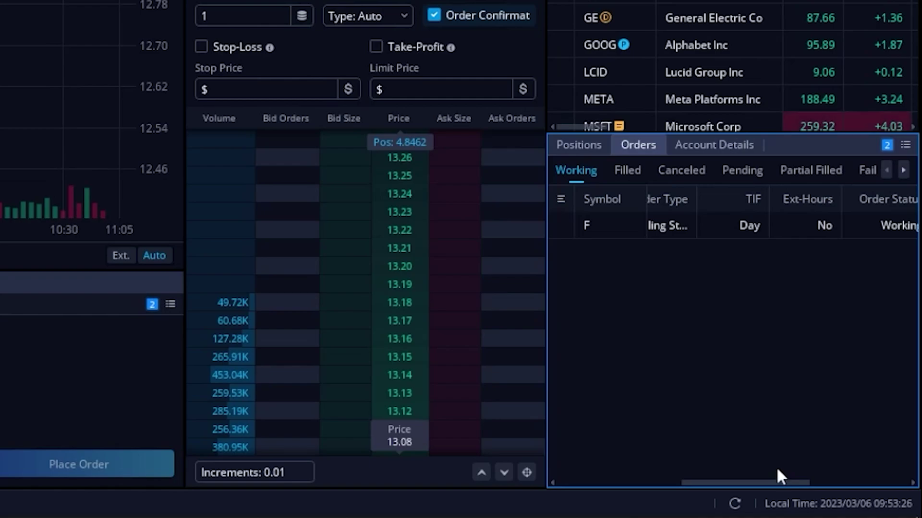
- Cancel the working F trailing stop sell and confirm the cancellation
right_click(669, 226)
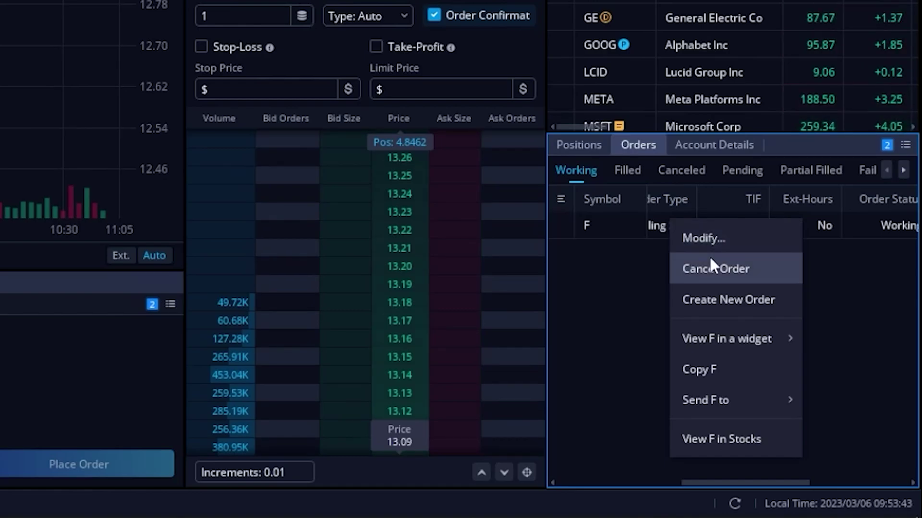
click(714, 272)
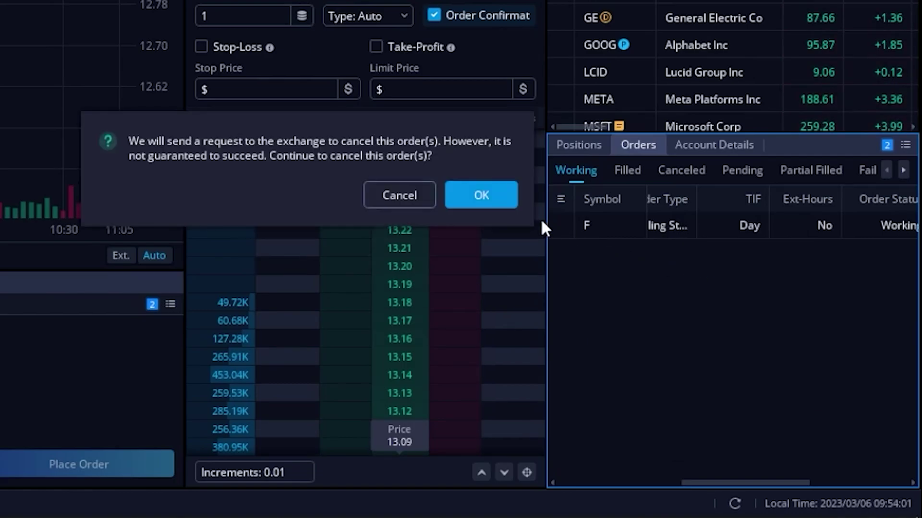
click(480, 195)
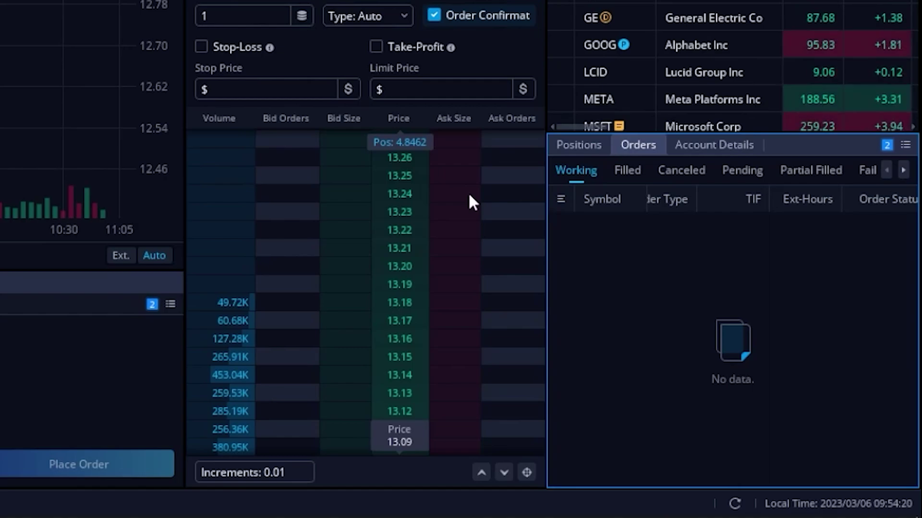
- Return to Positions and show whole-share closing options for the 3.0444-share GOOG position
click(606, 147)
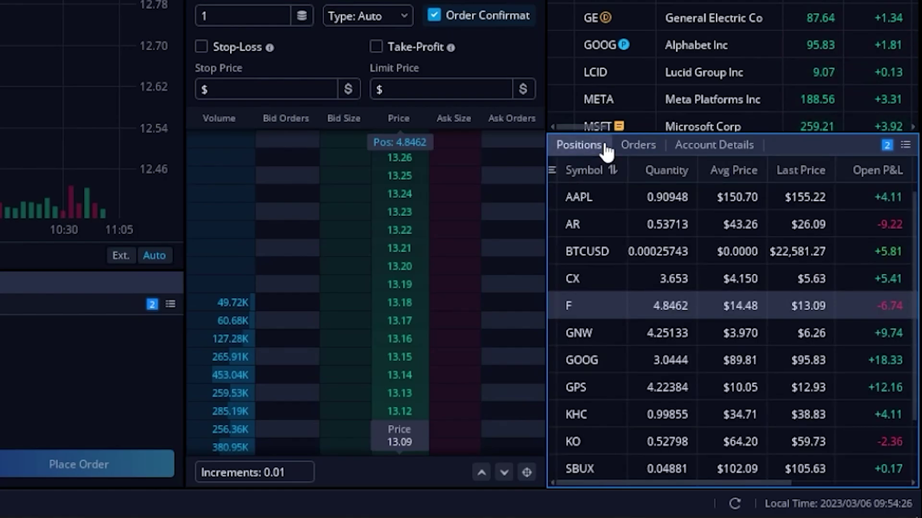
scroll(590, 336, down, 3)
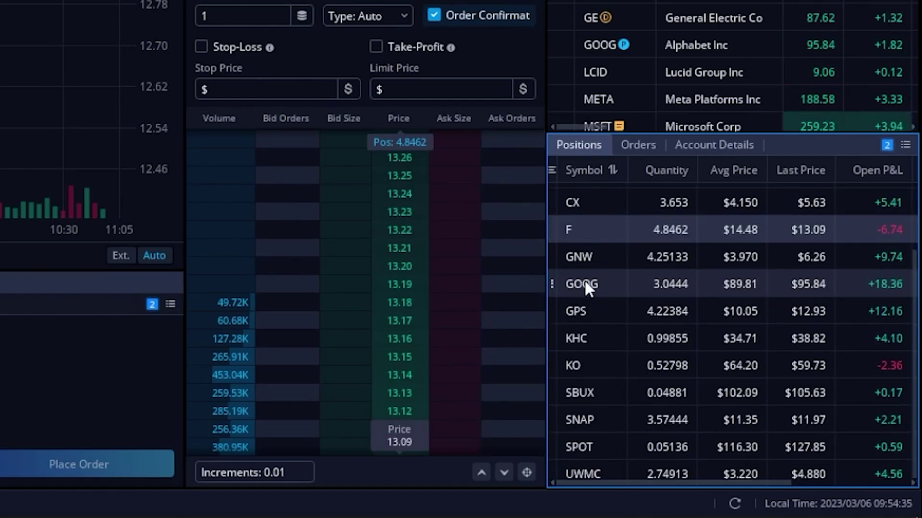
right_click(584, 282)
mouse_move(622, 291)
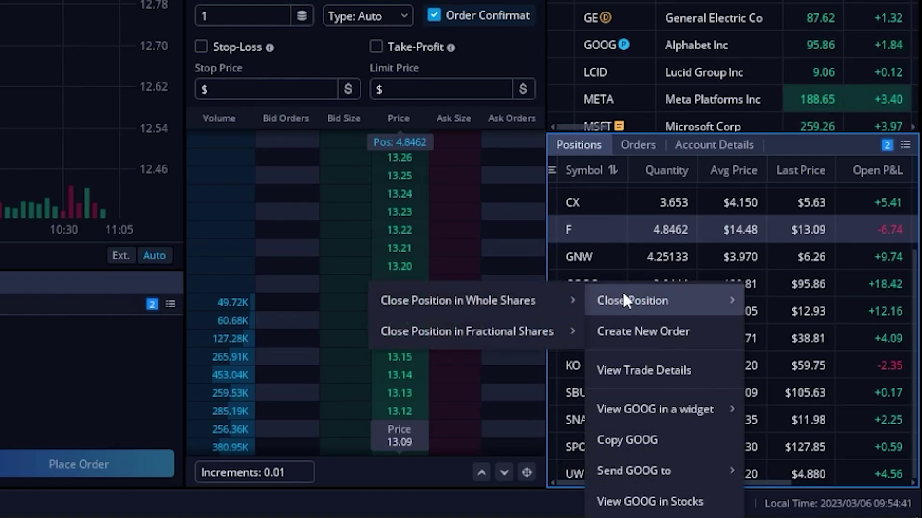
mouse_move(519, 299)
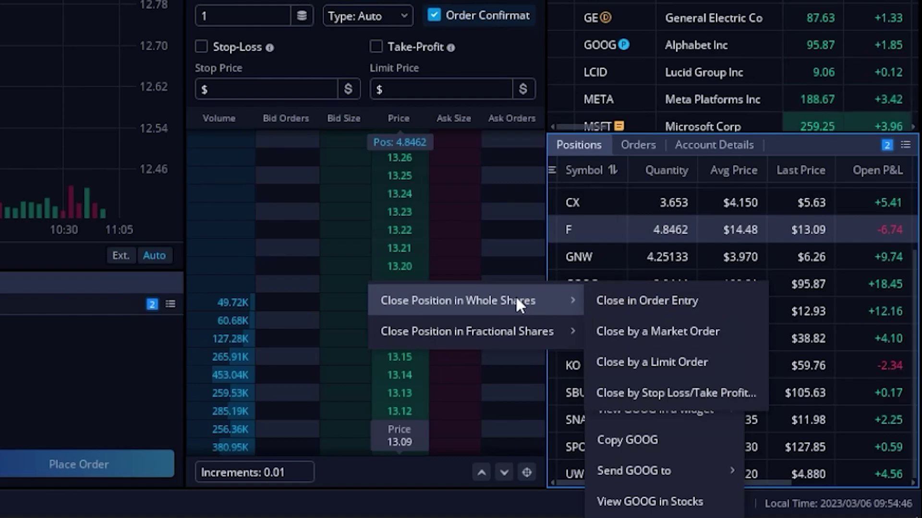
- Load a 3-share GOOG closing sell and make it a Trailing Stop with a $5 trail
click(614, 307)
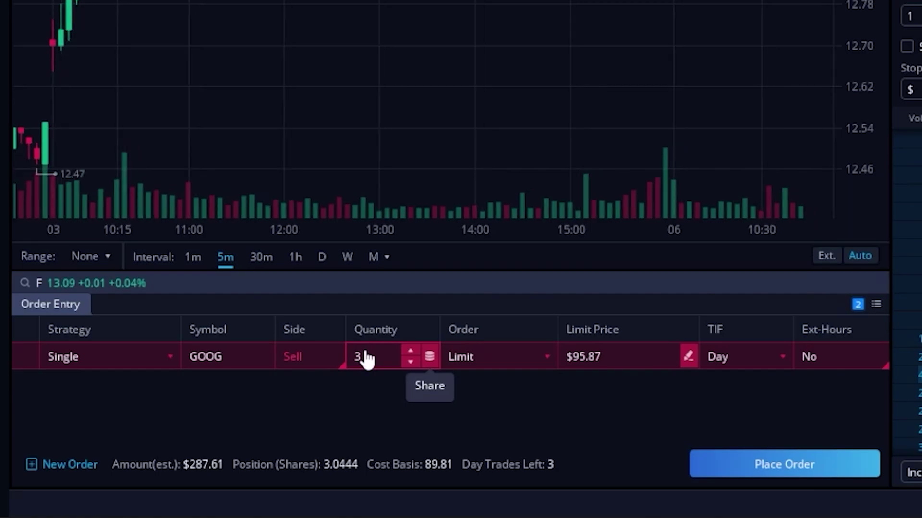
click(523, 357)
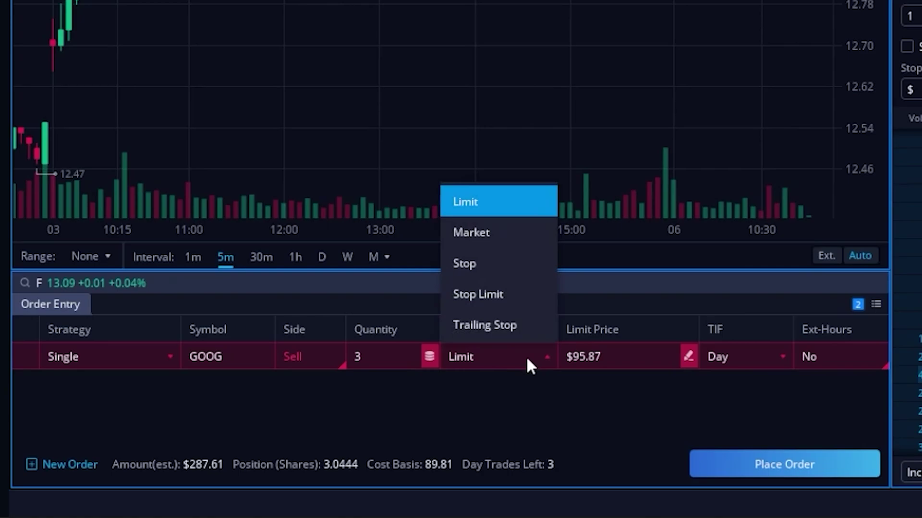
click(524, 327)
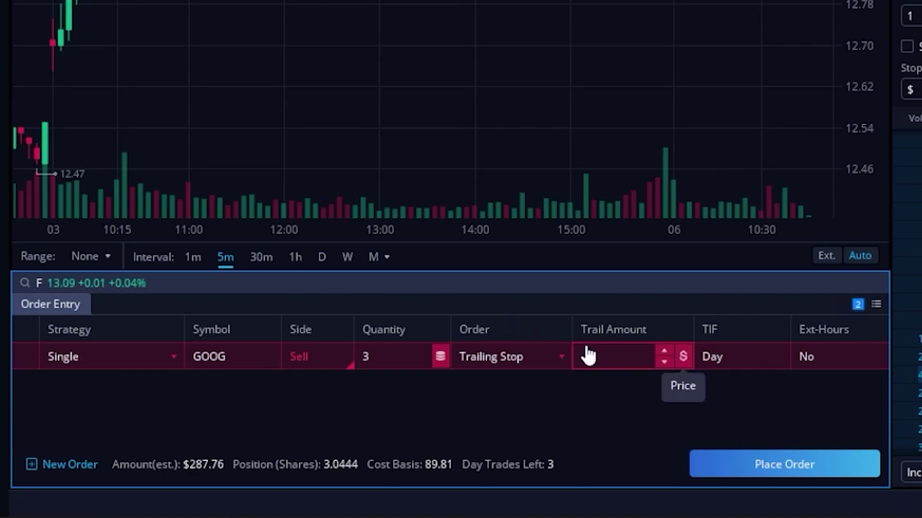
click(627, 361)
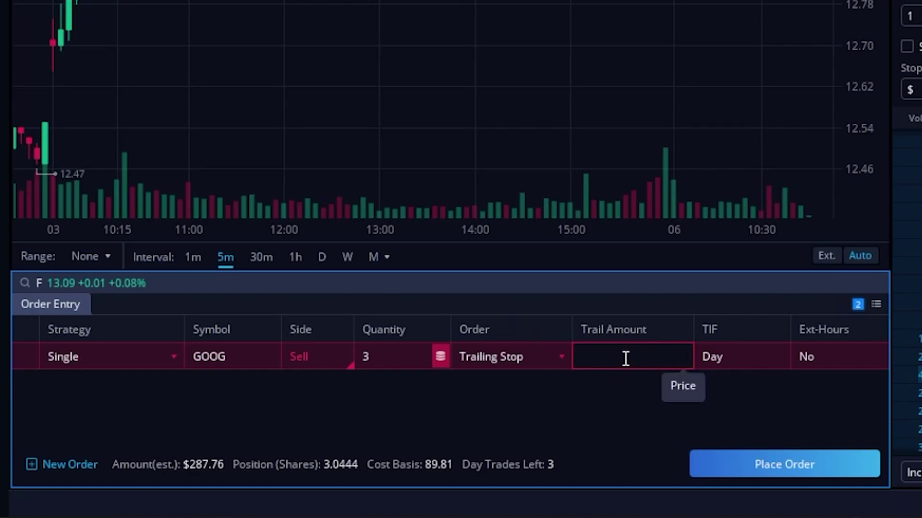
text(5)
key(Return)
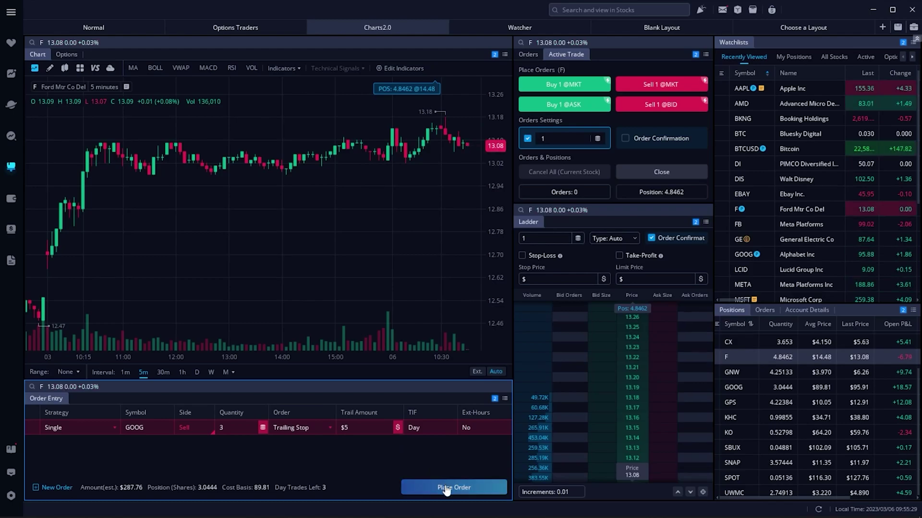
- Place the 3-share GOOG $5 trailing stop sell and confirm it with Sell
click(445, 487)
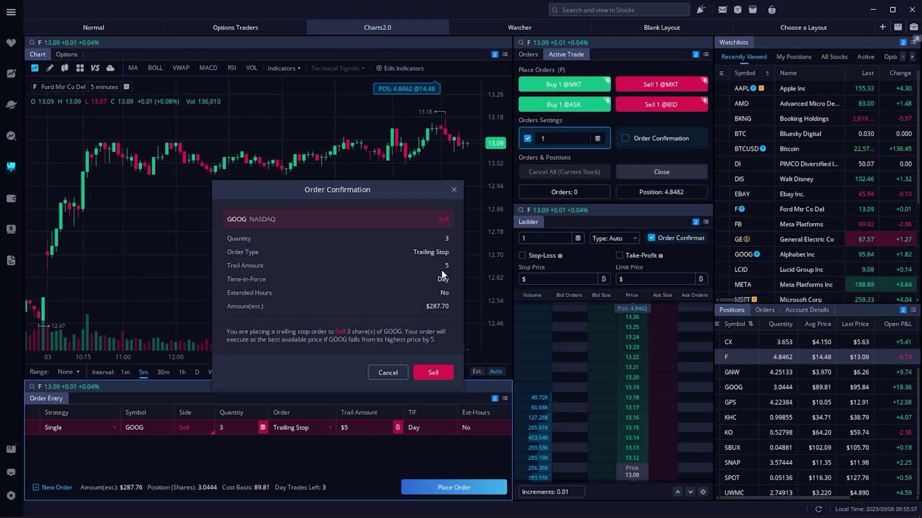
click(440, 369)
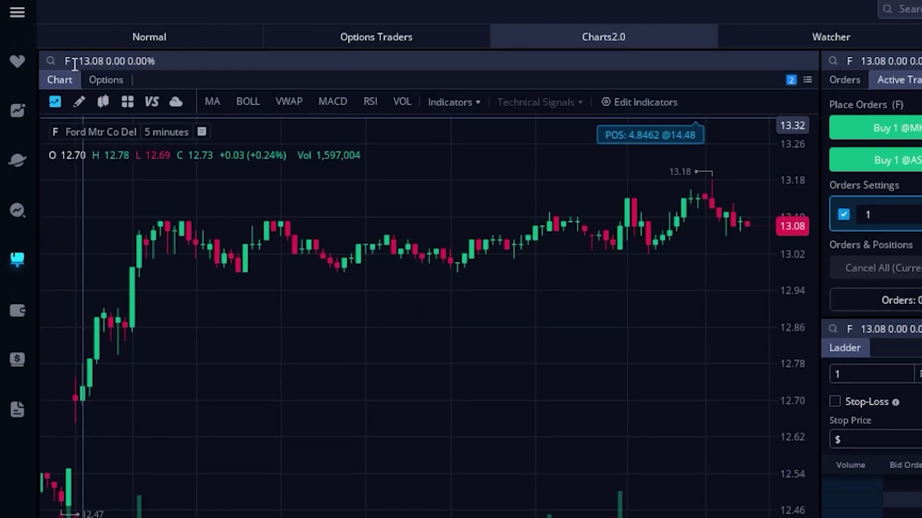
- Switch the chart from F to GOOG (Alphabet Inc) to see the 3-share trailing stop sell
click(46, 42)
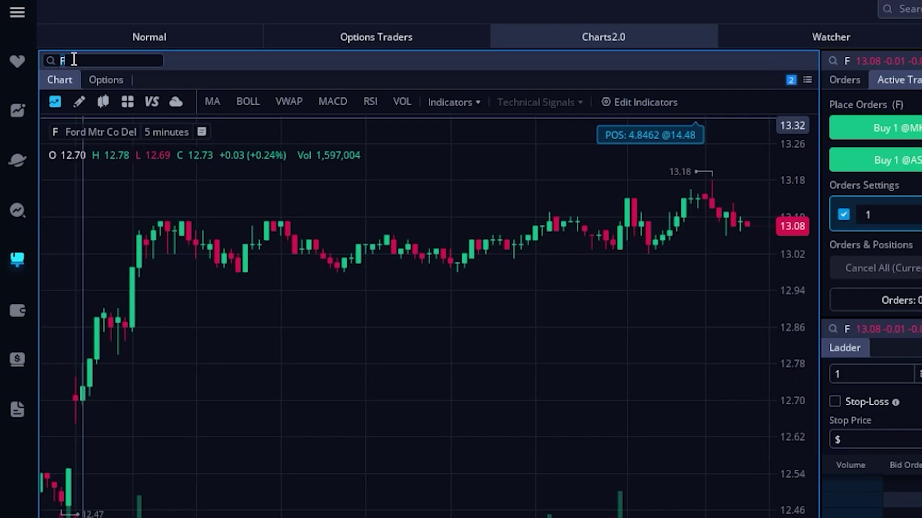
text(goog)
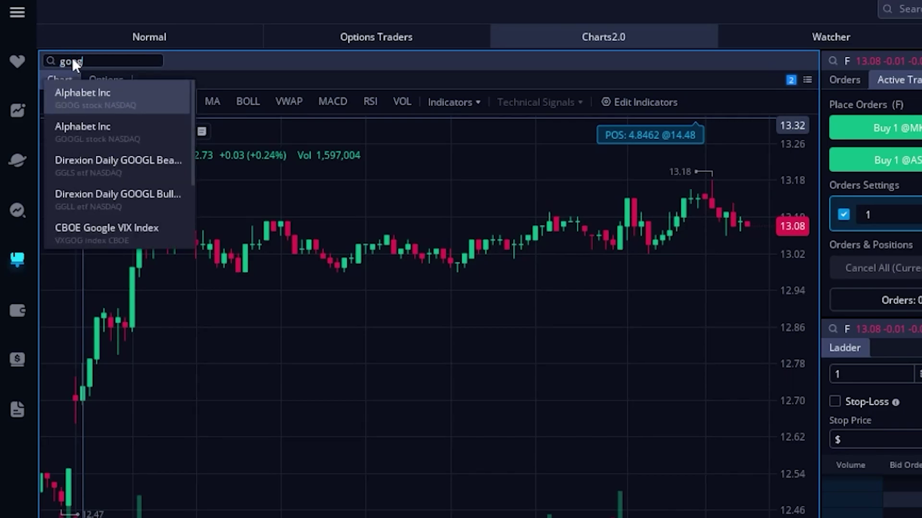
key(Return)
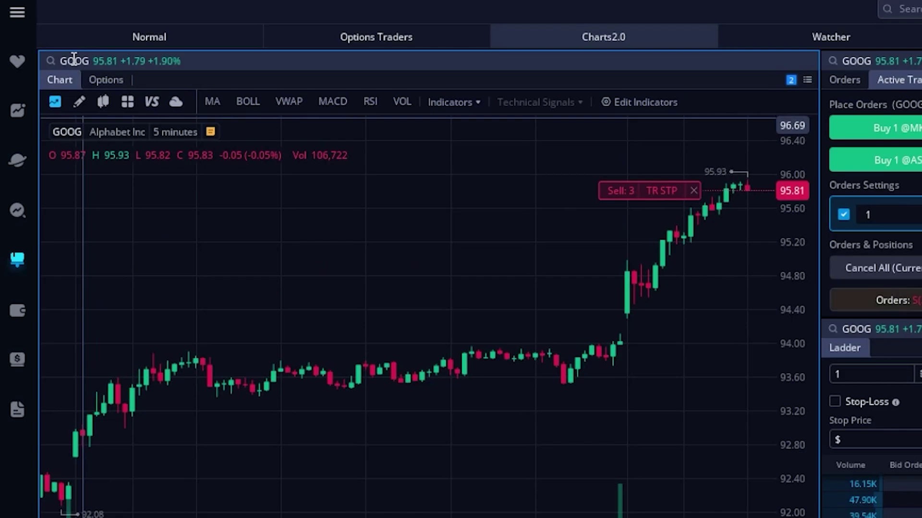